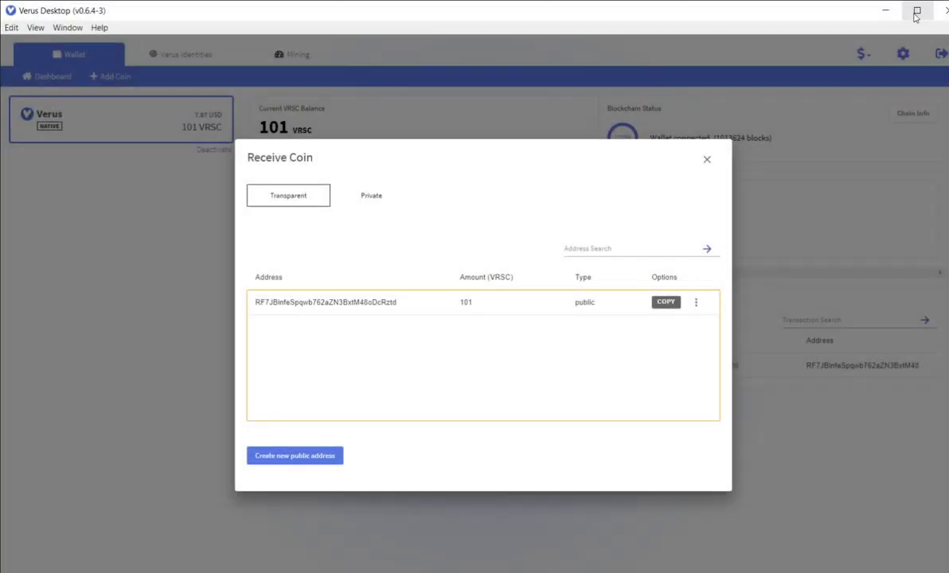
- Maximize the Verus Desktop window to full screen, leaving the Receive Coin list open
left_click(916, 11)
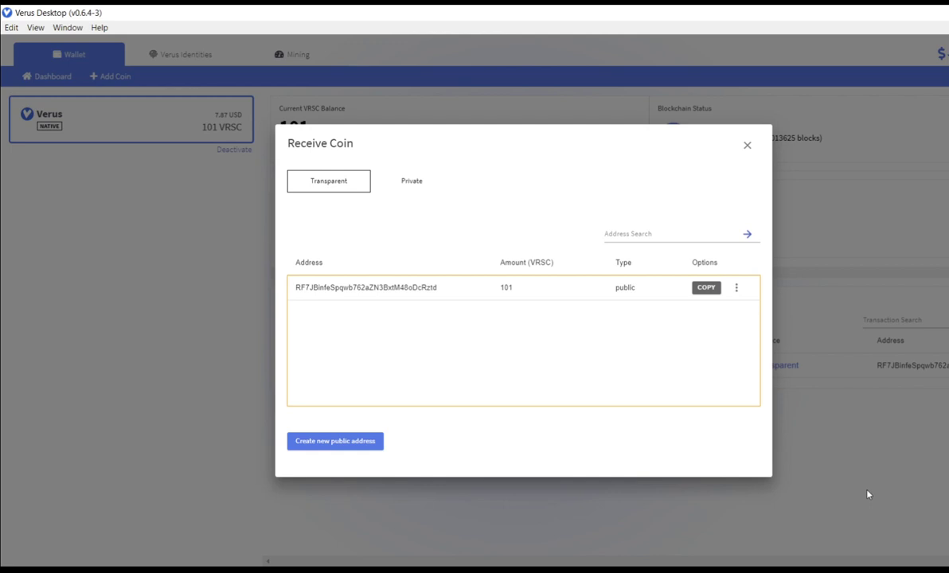
- Select the full transparent receiving address text in the Receive Coin dialog's first row
double_click(399, 288)
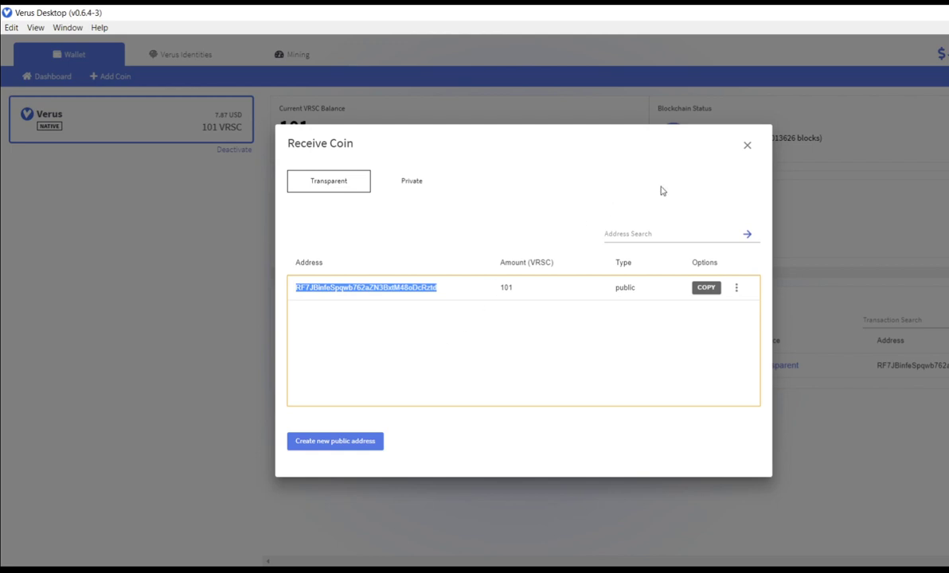
- Close the Receive Coin dialog, visit Verus Identities, then return to the wallet dashboard
left_click(746, 150)
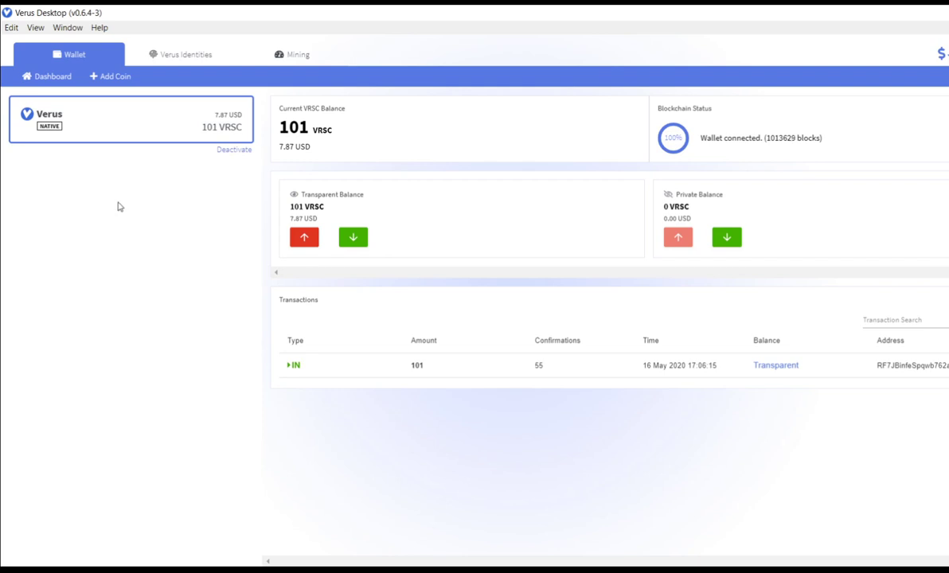
left_click(181, 56)
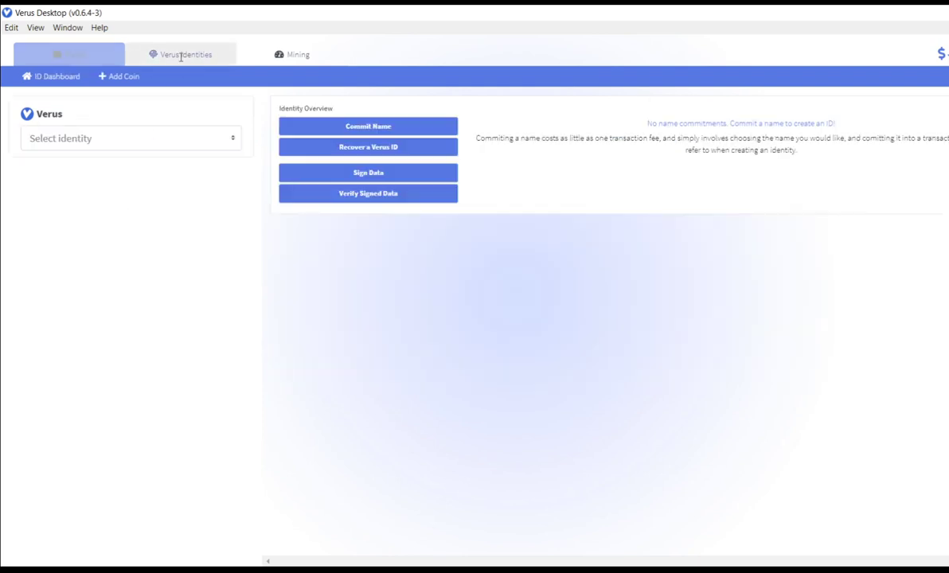
left_click(83, 53)
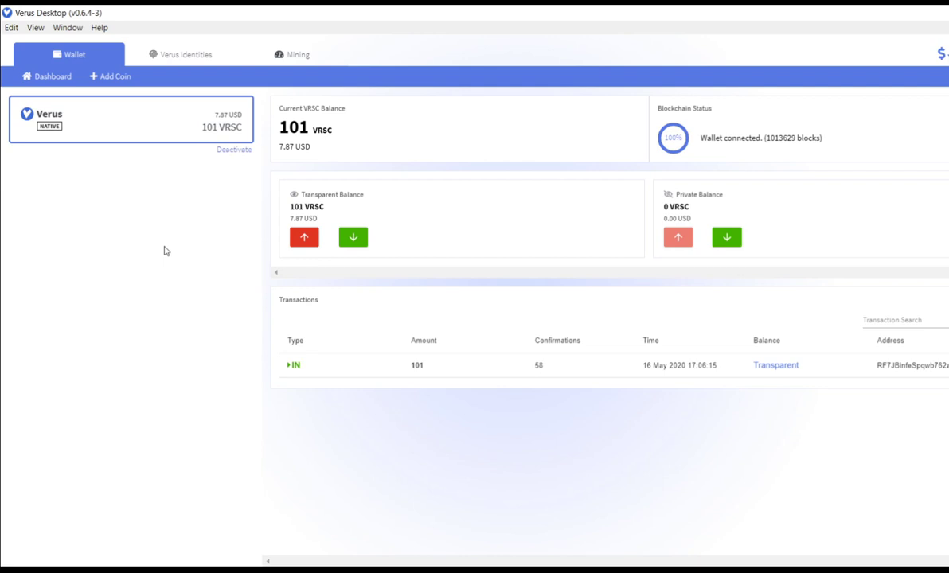
left_click(177, 59)
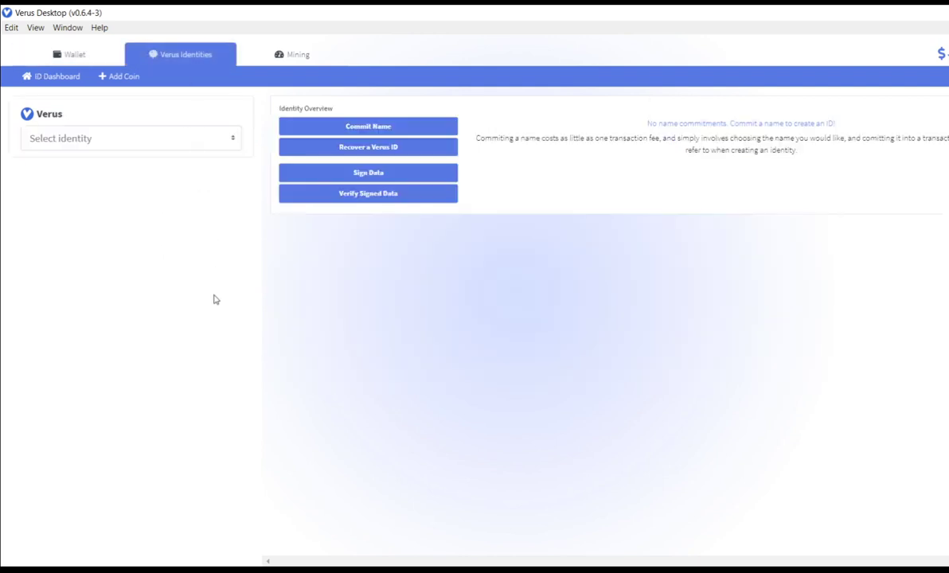
left_click(389, 135)
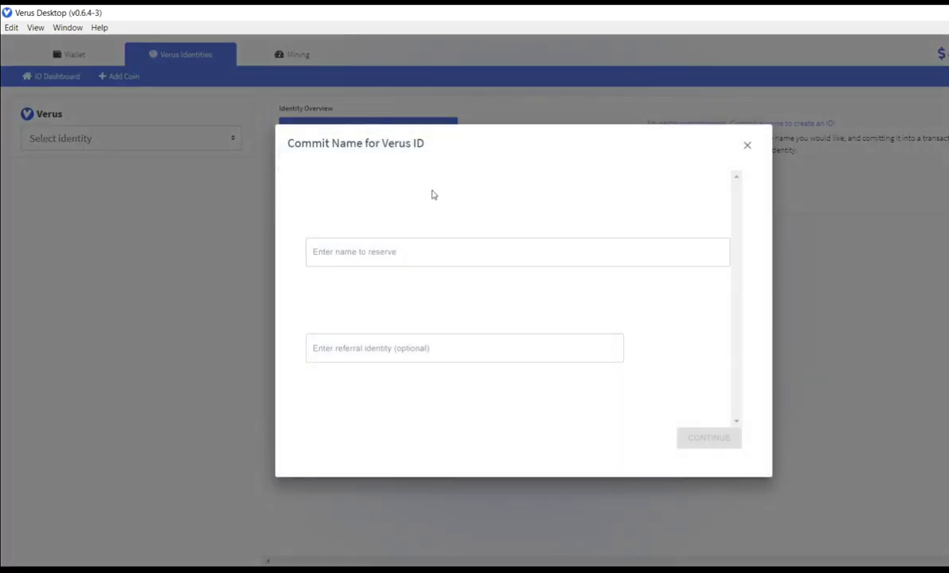
left_click(369, 257)
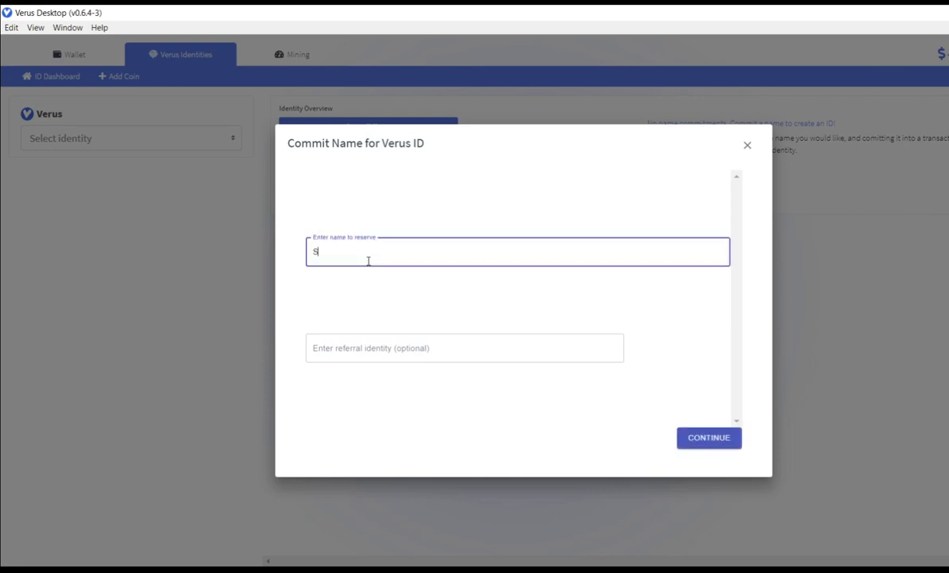
left_click(348, 346)
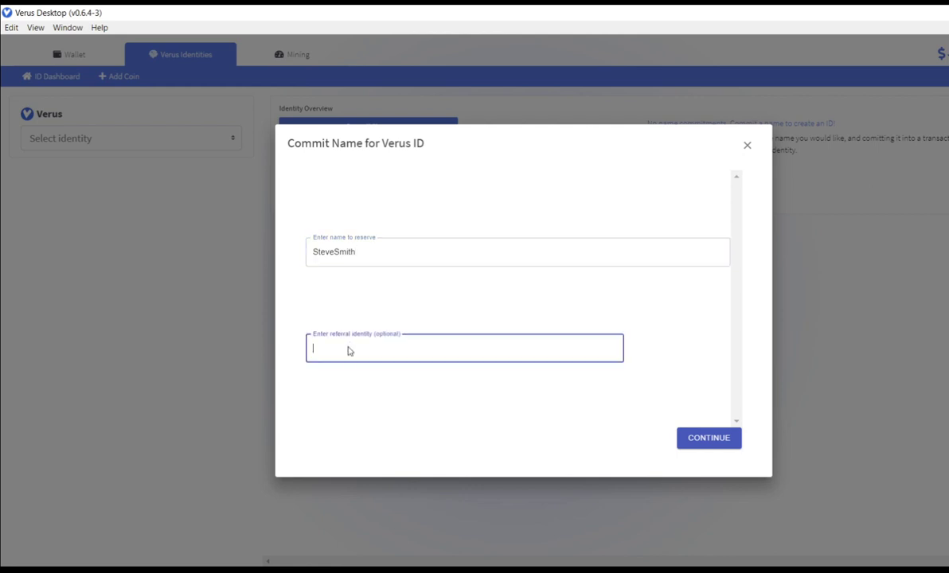
type("Verus Coin Foundation@")
left_click(692, 446)
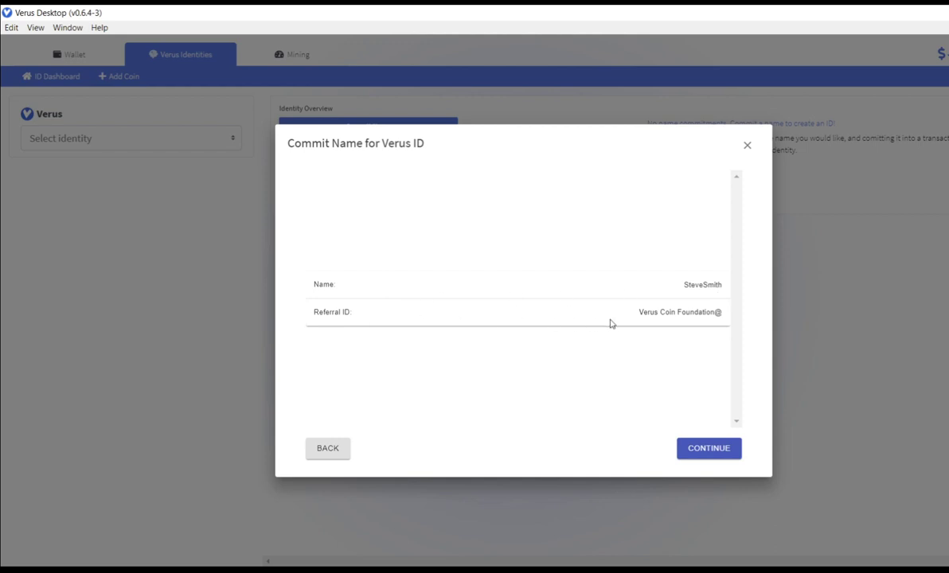
left_click(704, 451)
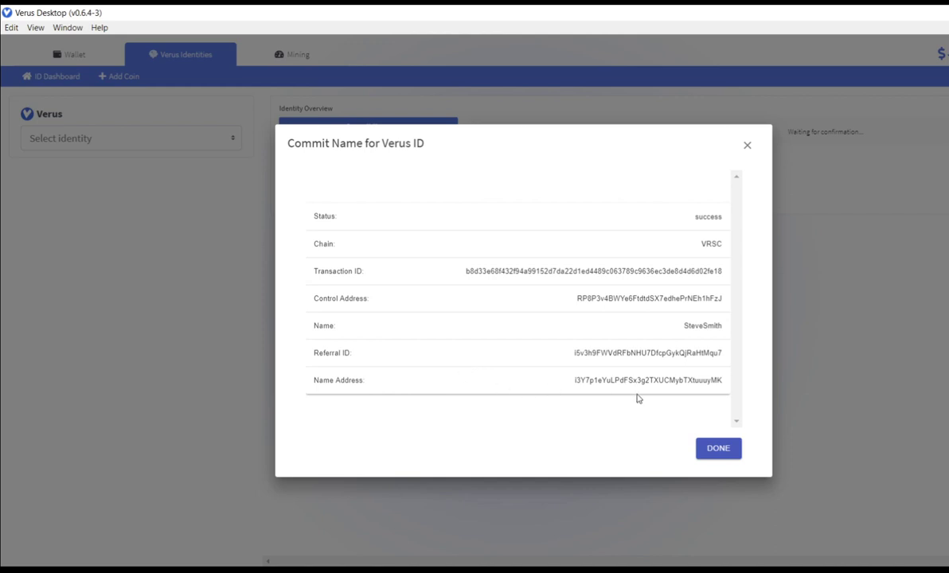
left_click(709, 458)
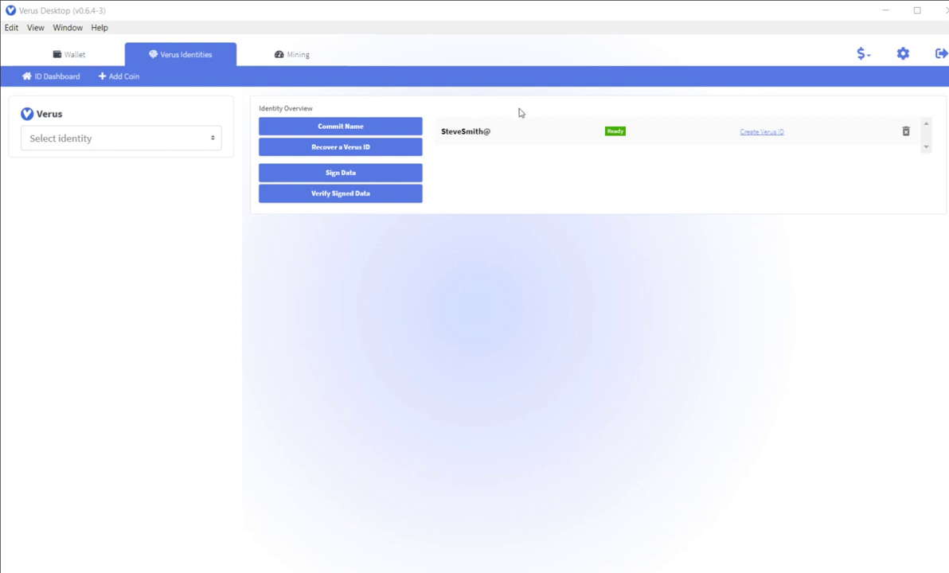
left_click(917, 11)
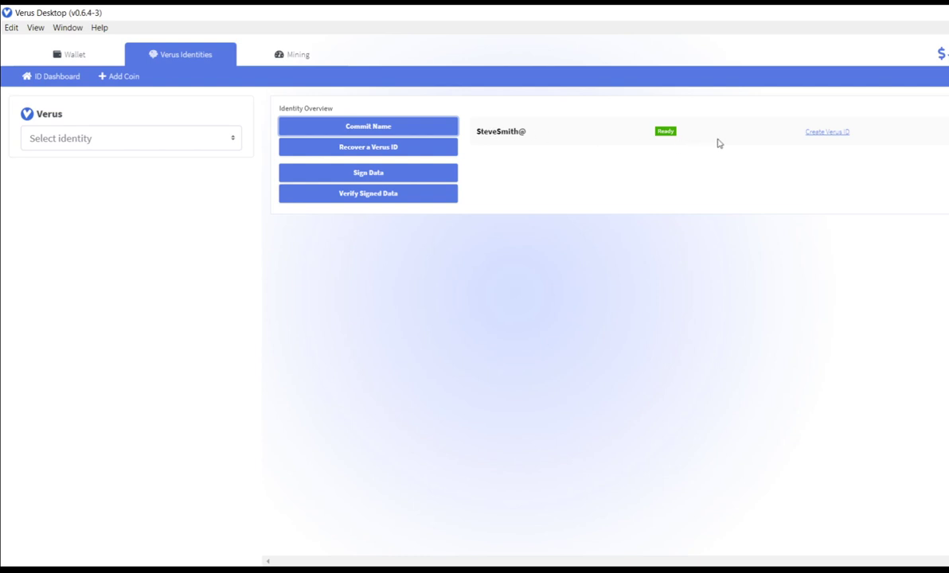
left_click(828, 138)
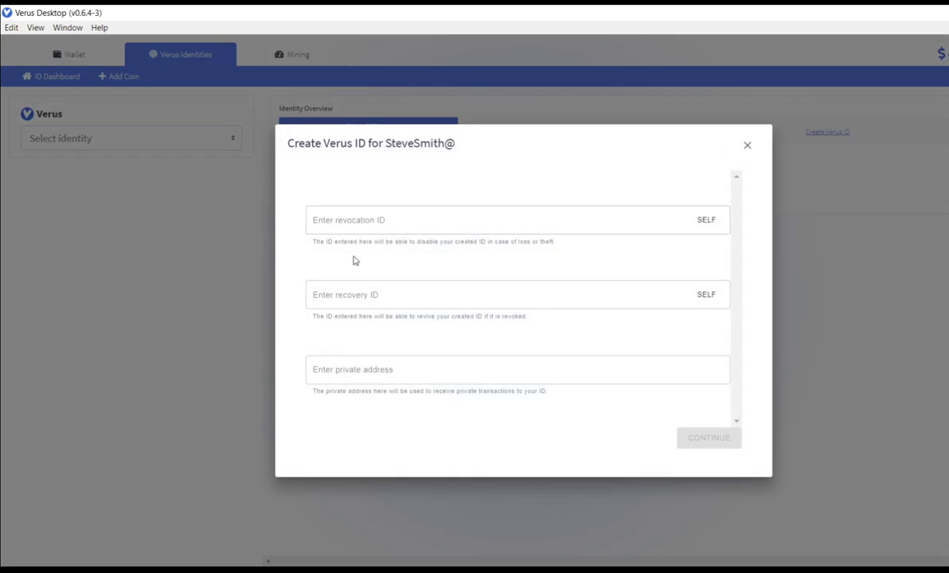
left_click(703, 227)
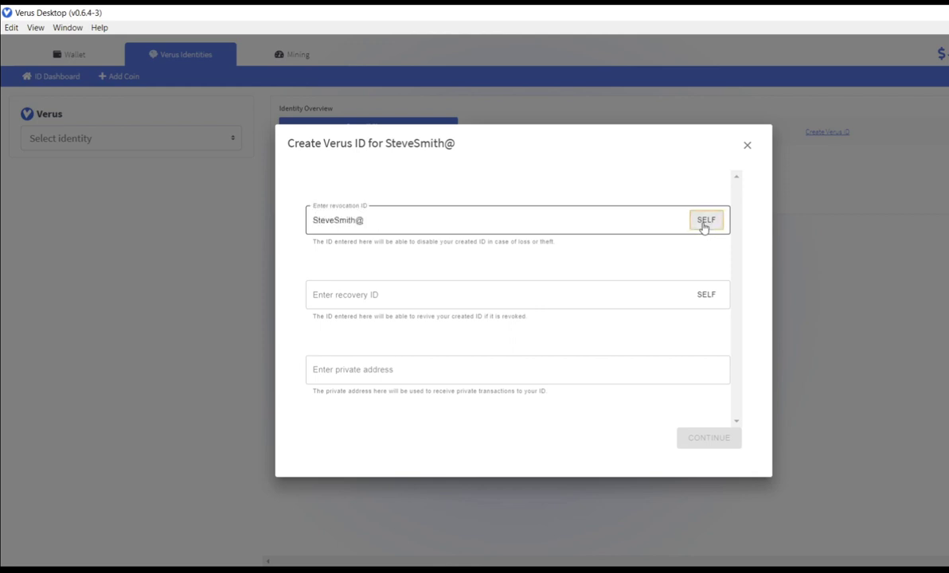
left_click(706, 296)
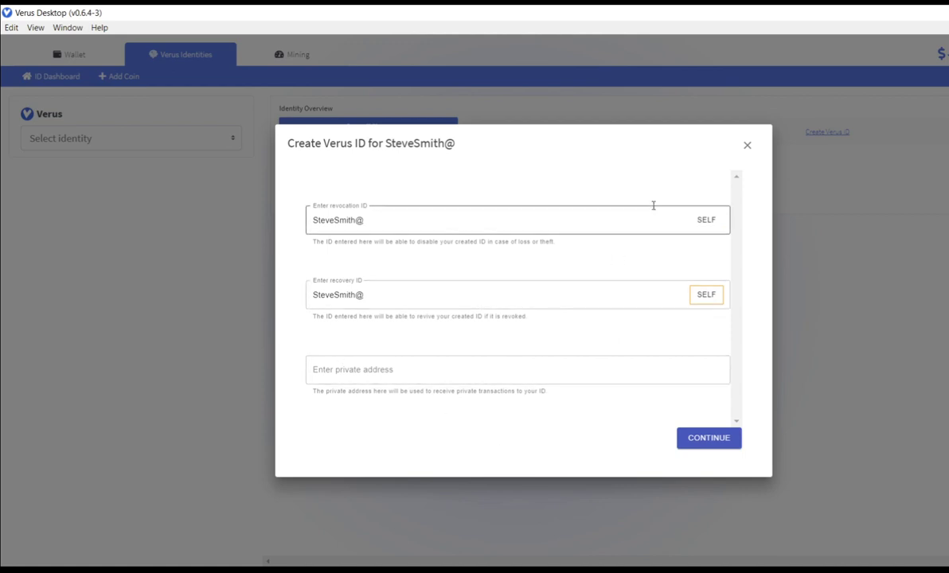
left_click(747, 146)
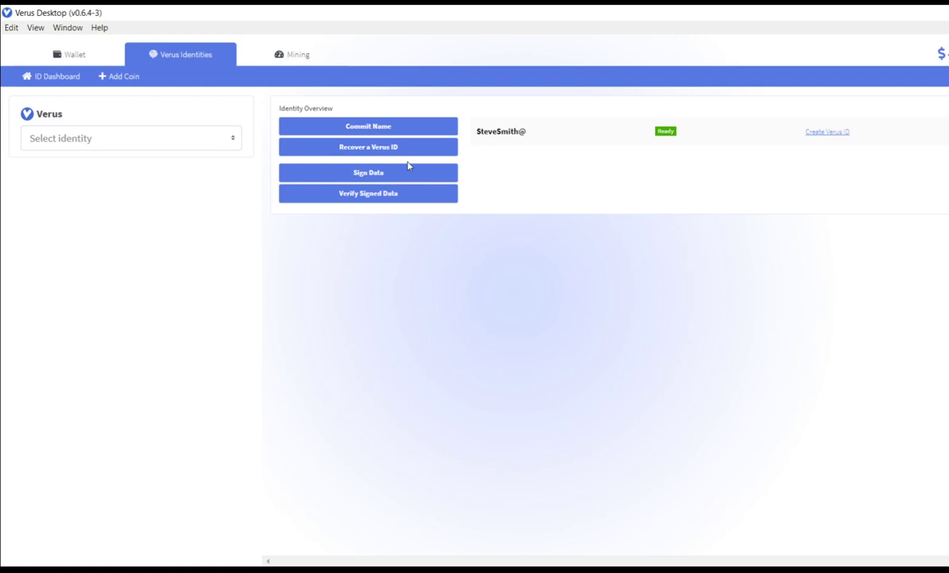
- Copy the wallet's private sapling receiving address, then return to the identities overview
left_click(73, 56)
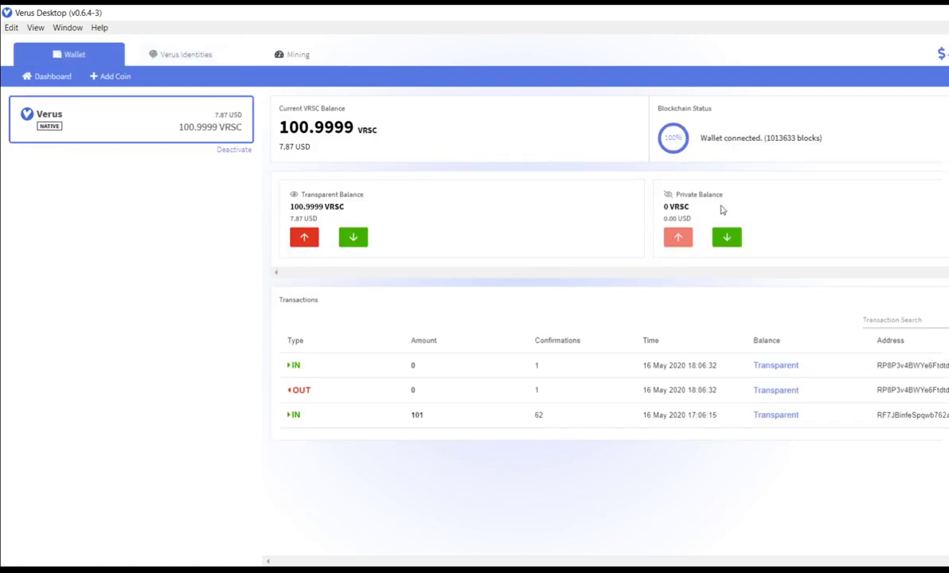
left_click(718, 241)
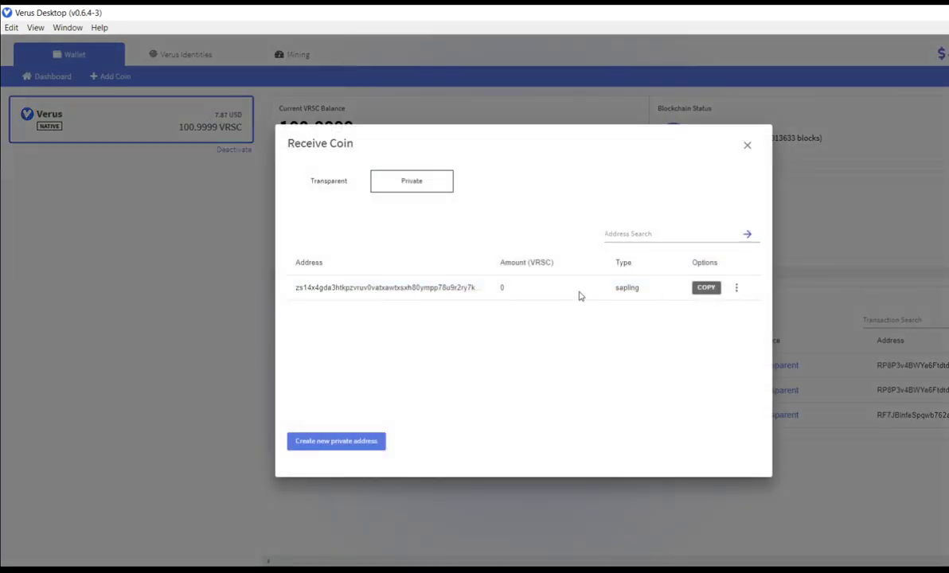
left_click(714, 289)
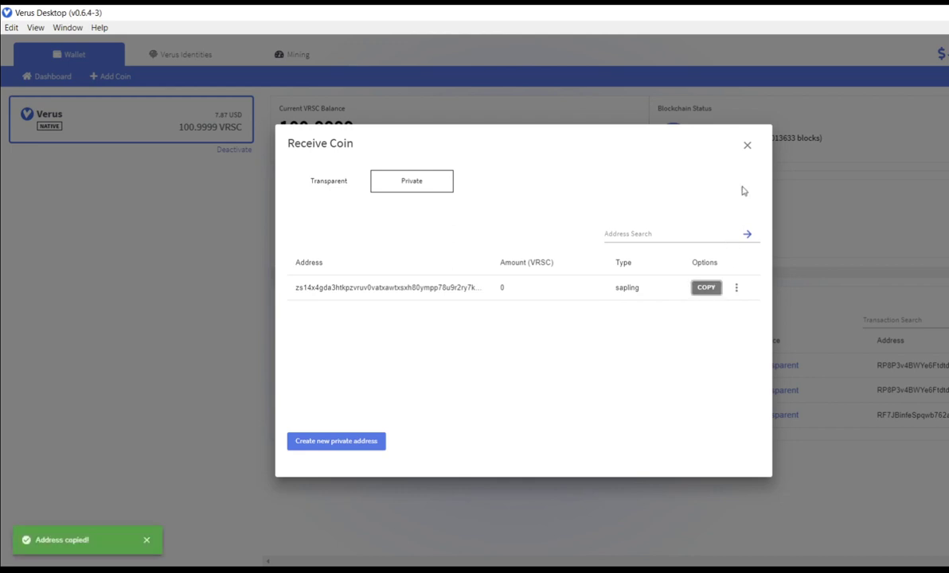
left_click(748, 147)
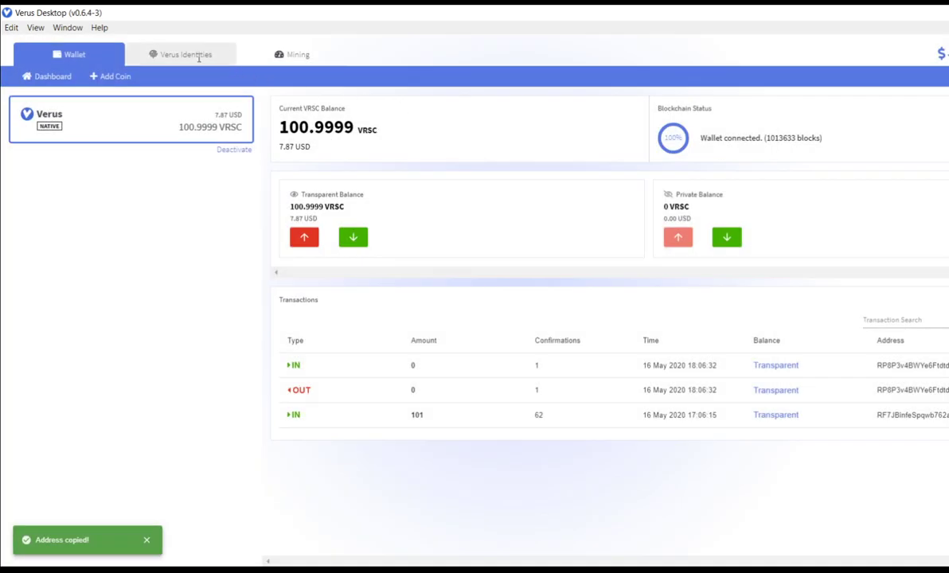
left_click(165, 53)
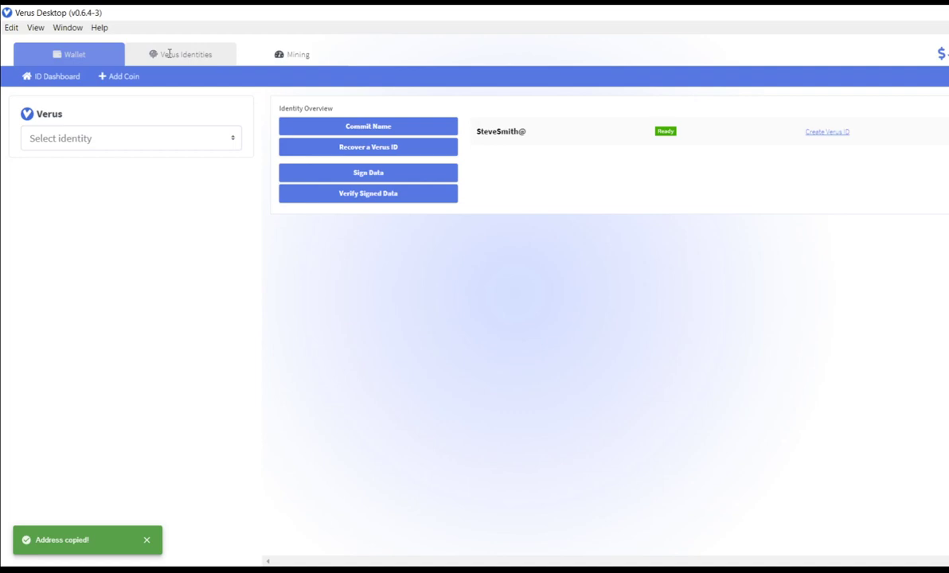
left_click(827, 133)
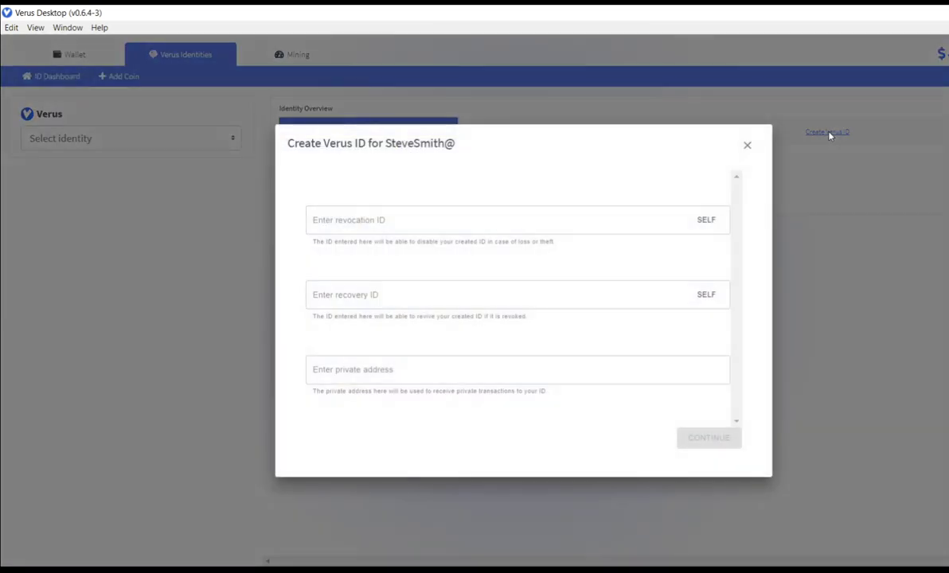
left_click(705, 220)
left_click(705, 295)
left_click(365, 368)
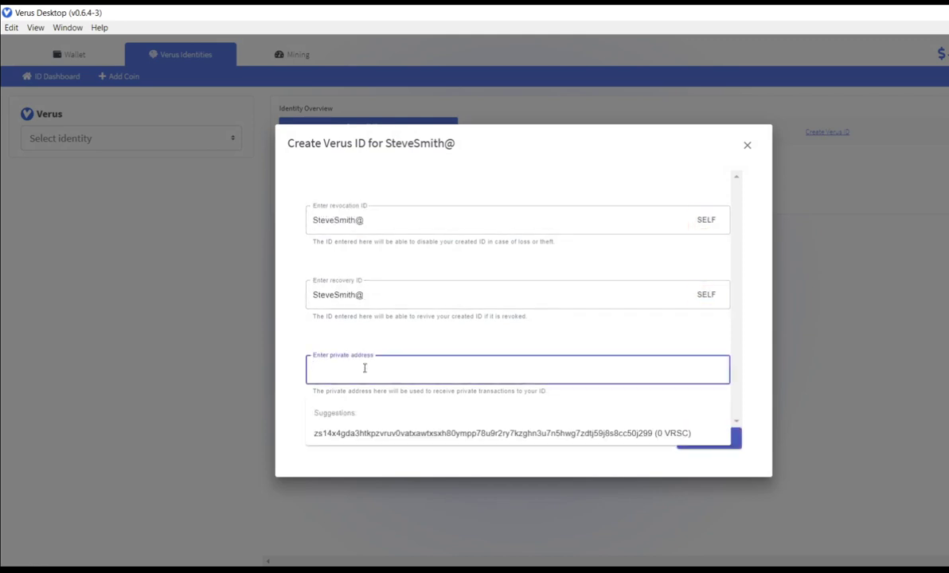
left_click(393, 437)
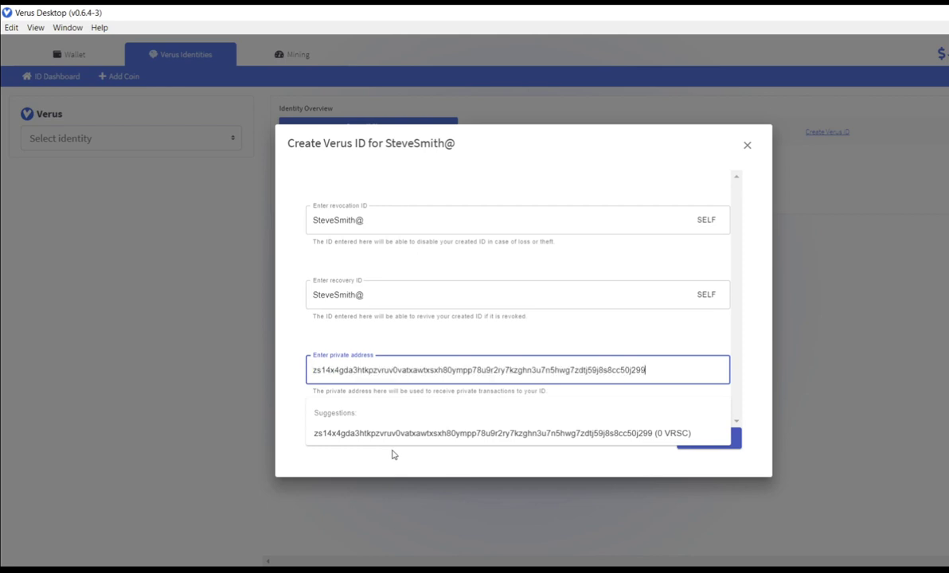
left_click(523, 311)
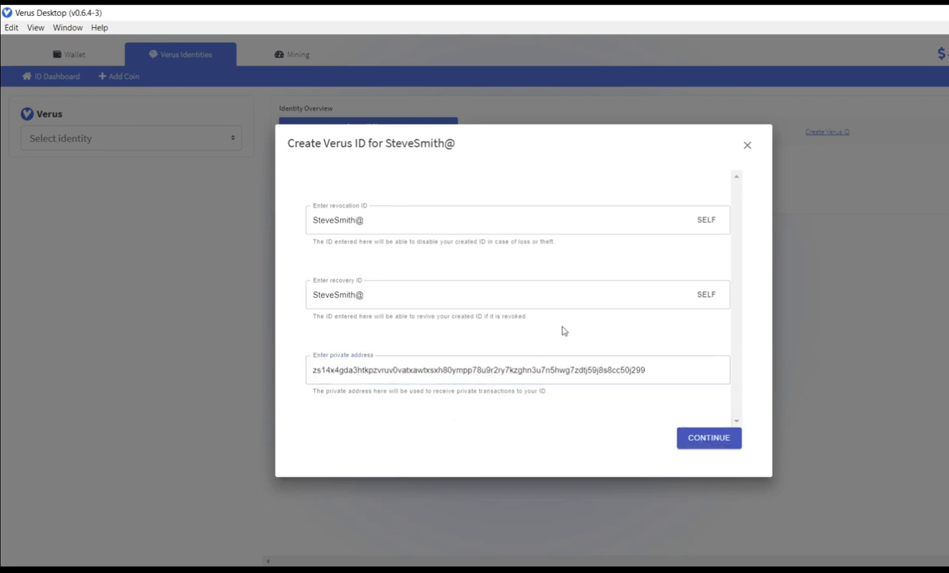
left_click(706, 438)
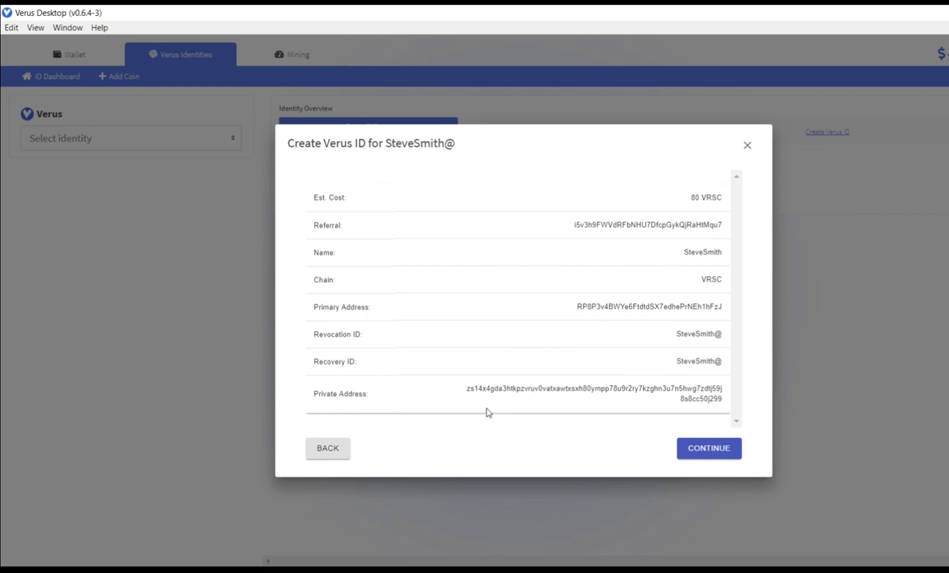
left_click(722, 451)
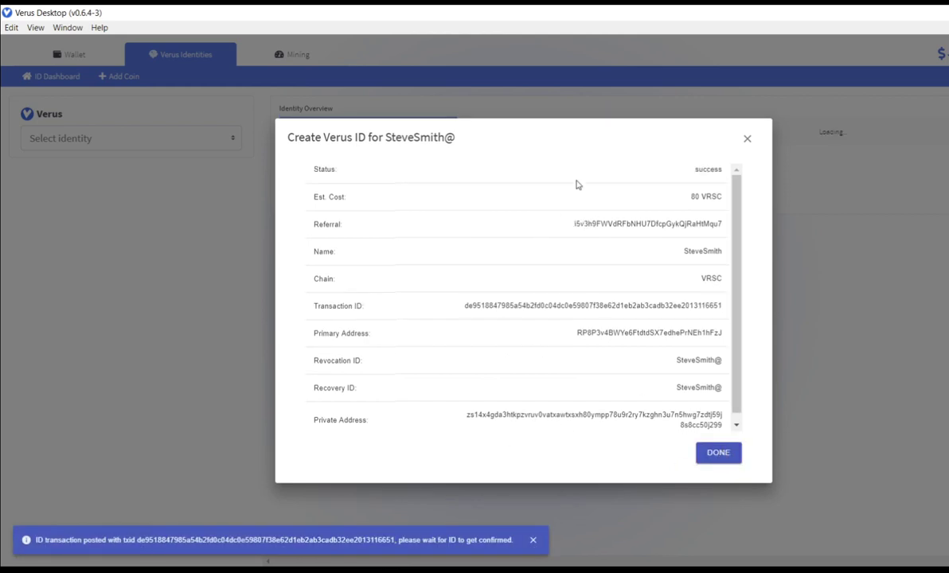
left_click(709, 465)
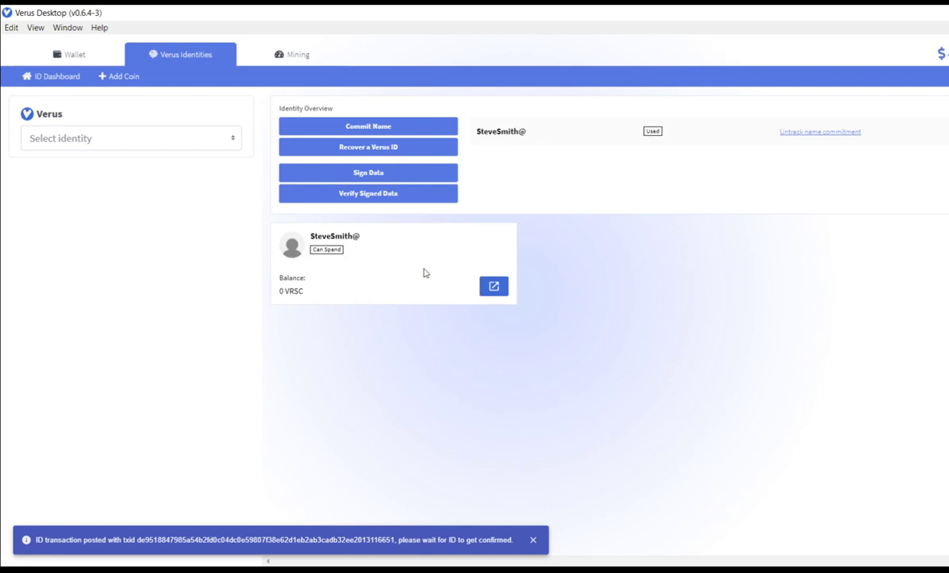
left_click(494, 287)
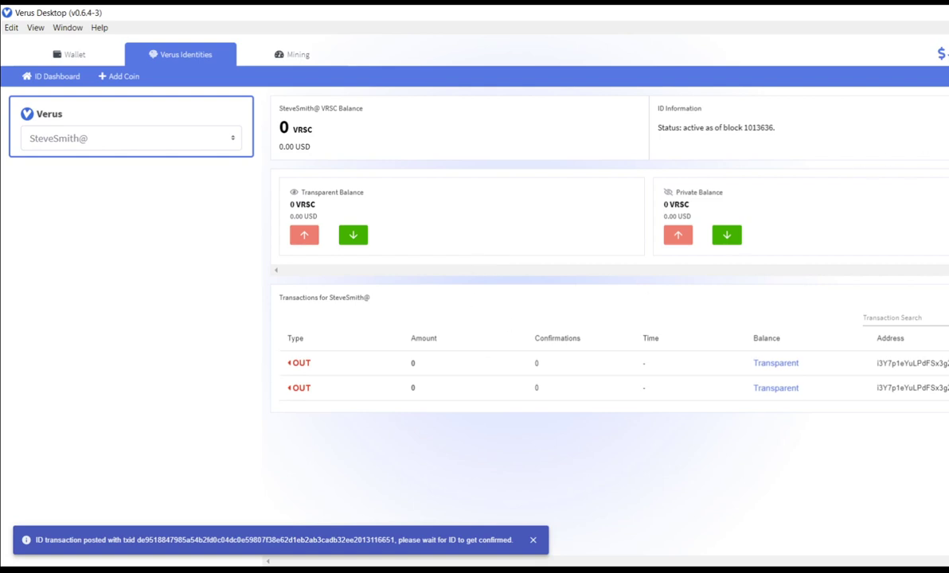
left_click(717, 127)
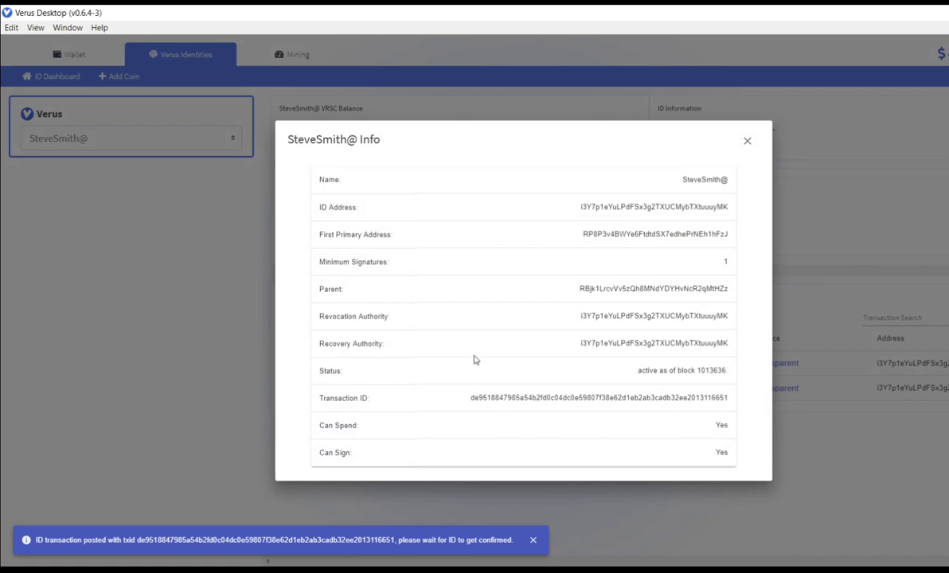
left_click(746, 141)
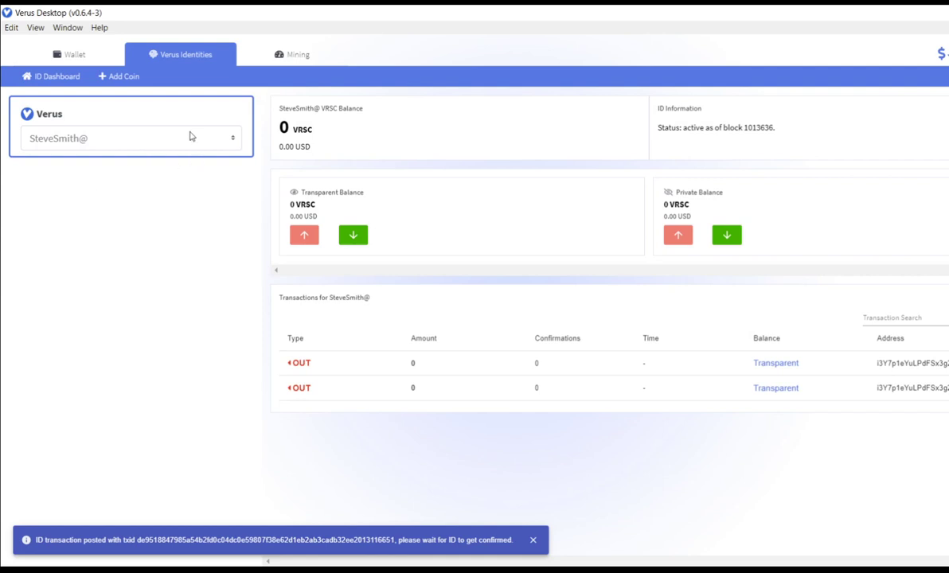
left_click(234, 141)
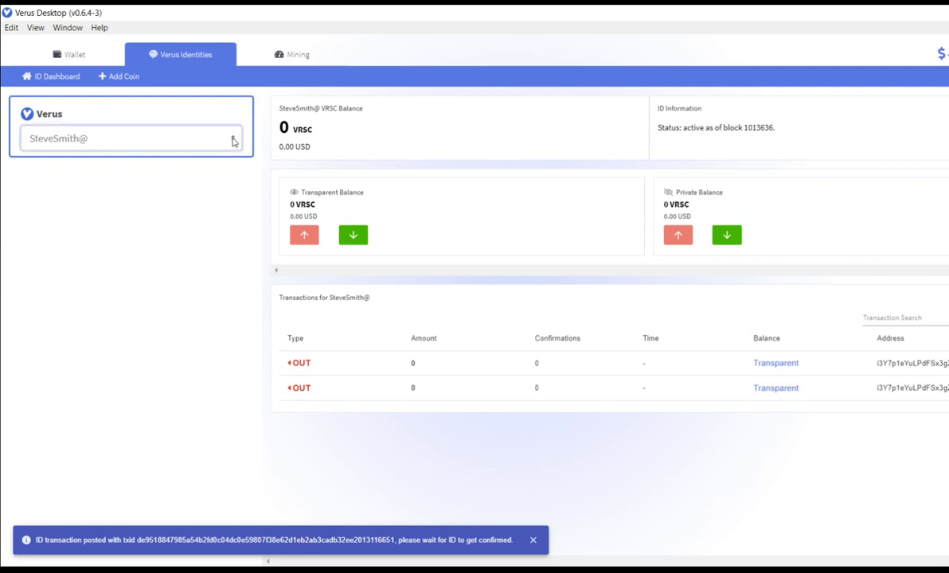
left_click(141, 271)
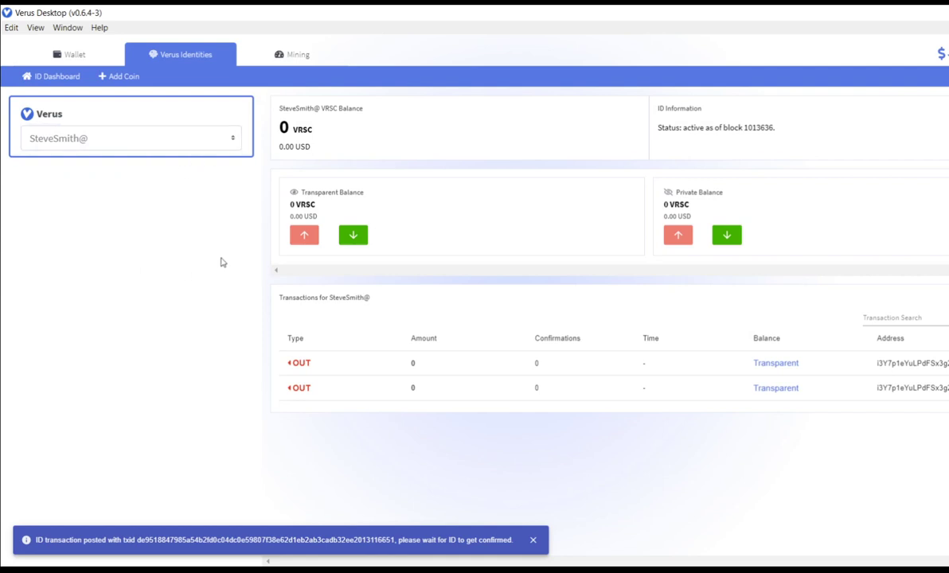
- Check the wallet balance shows 20.9998 VRSC, then move on to the Mining dashboard
left_click(66, 57)
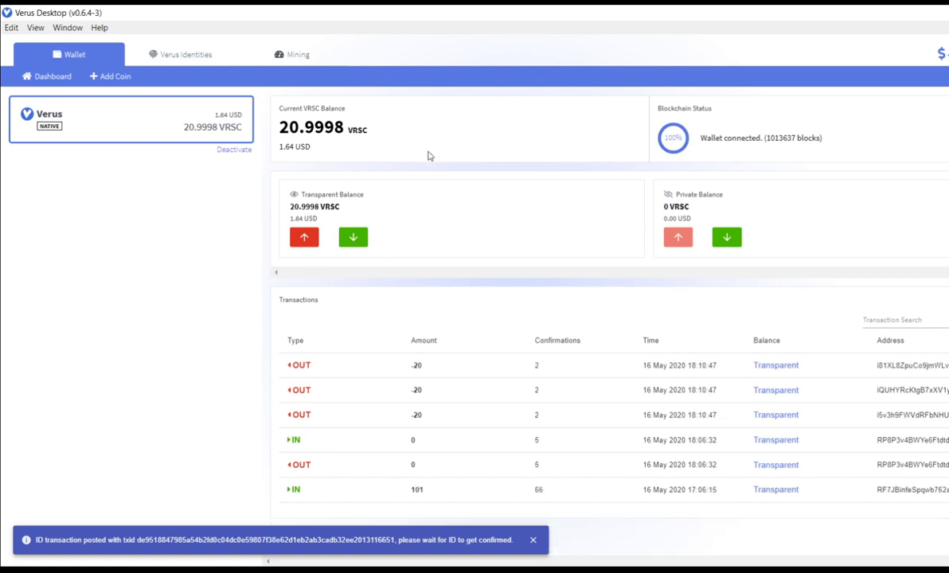
left_click(195, 55)
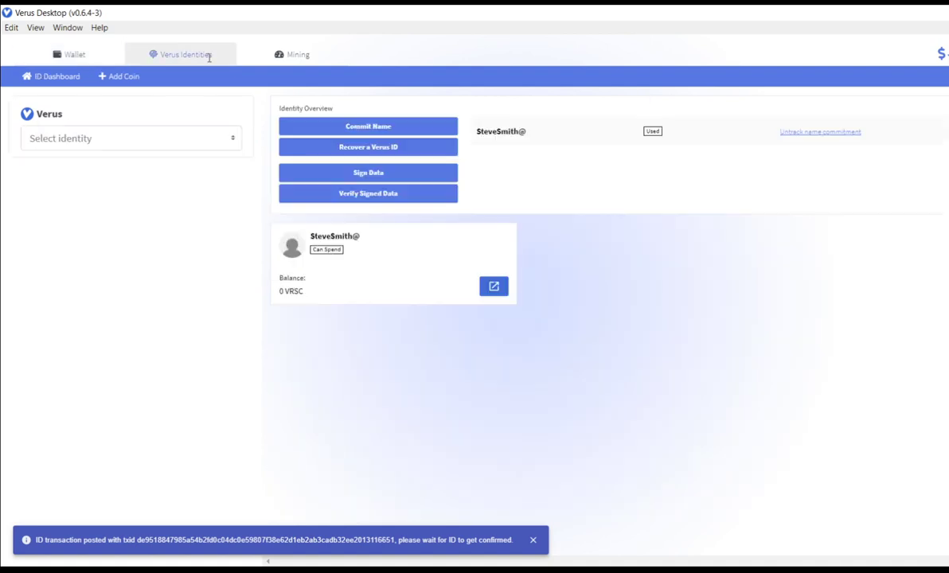
left_click(289, 52)
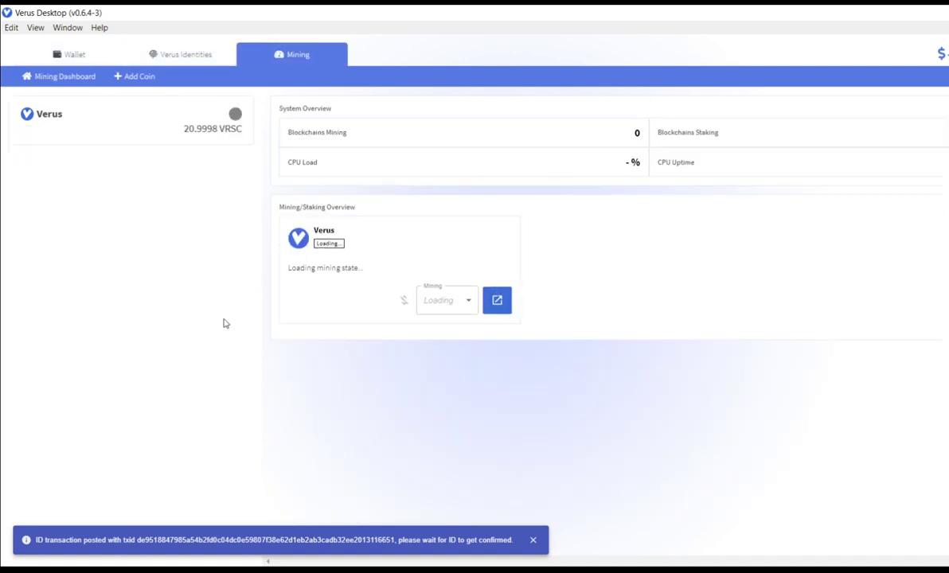